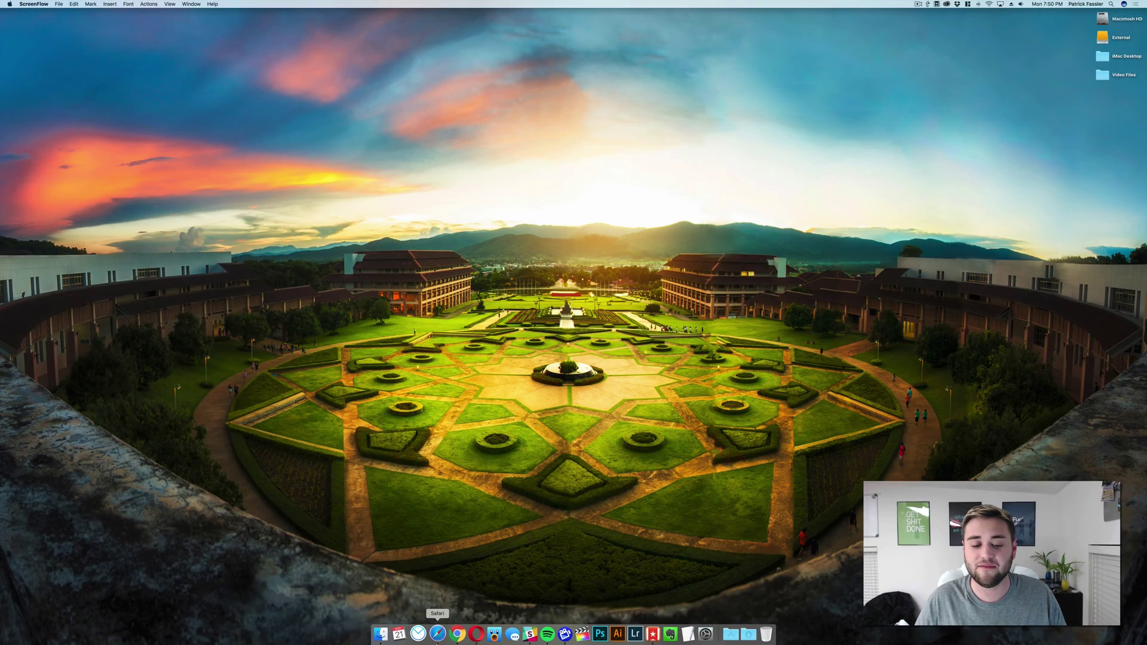
Switch to Safari, download the LiteLoader installer 1.11 jar from the liteloader Jenkins page and place it on the desktop
left_click(437, 635)
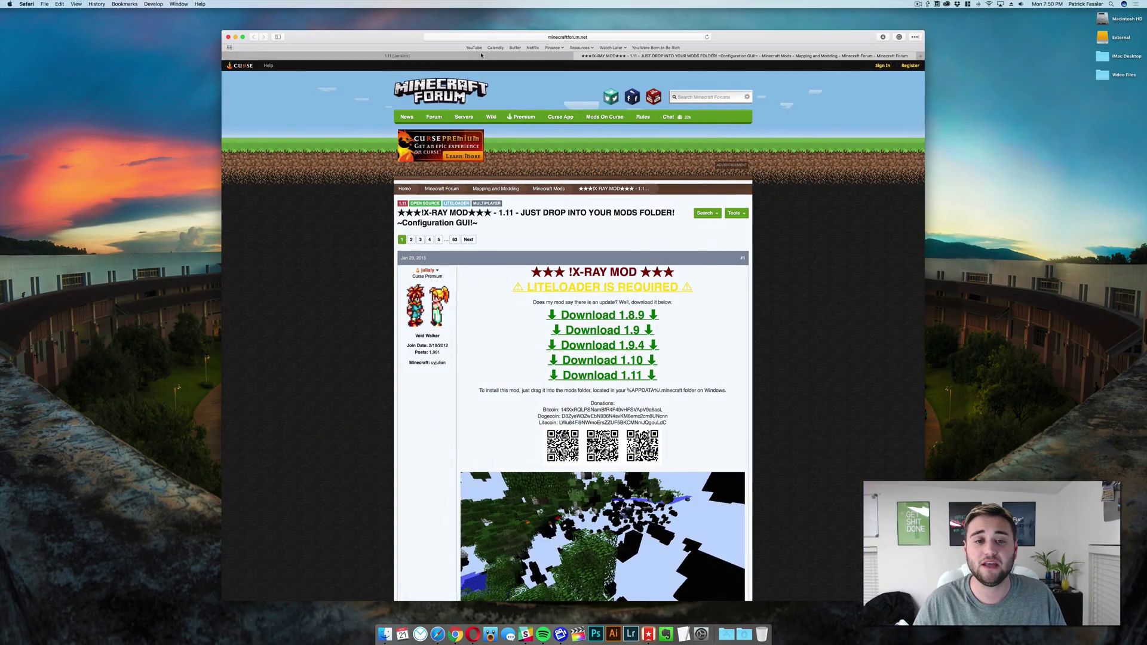
key("ctrl+shift+Tab")
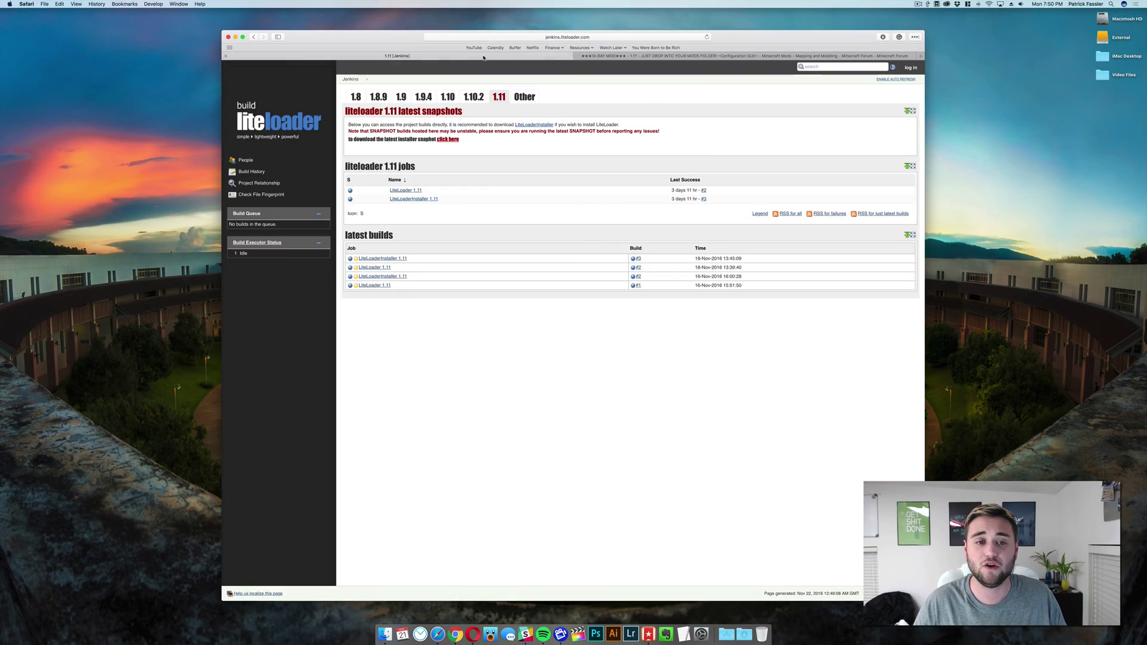
left_click(408, 199)
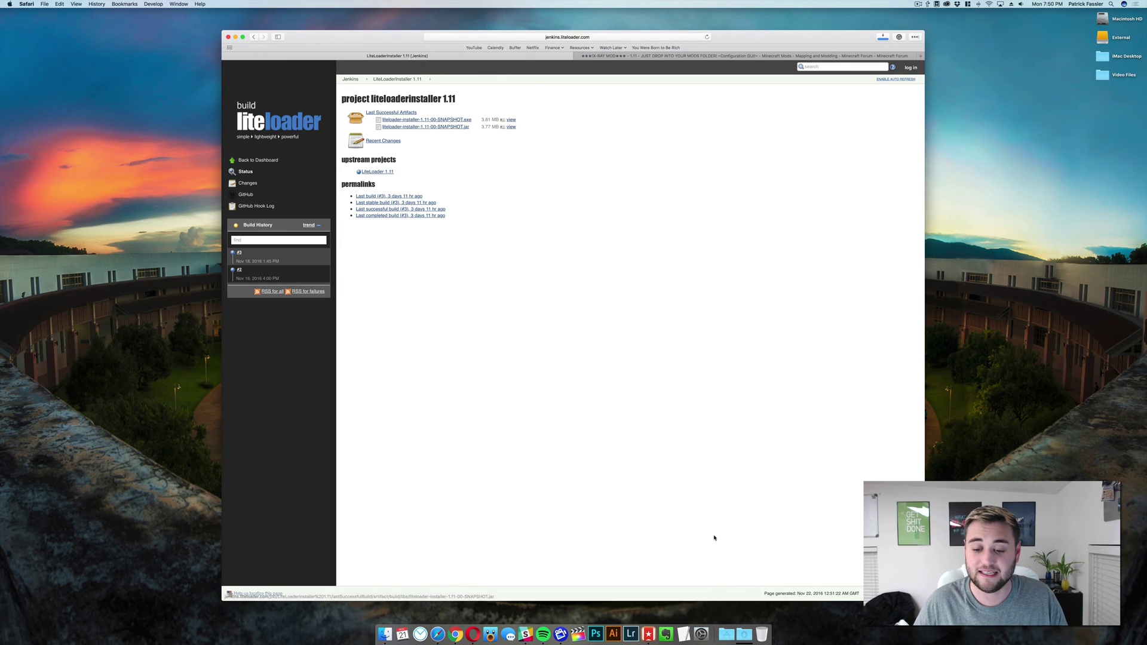
left_click(746, 627)
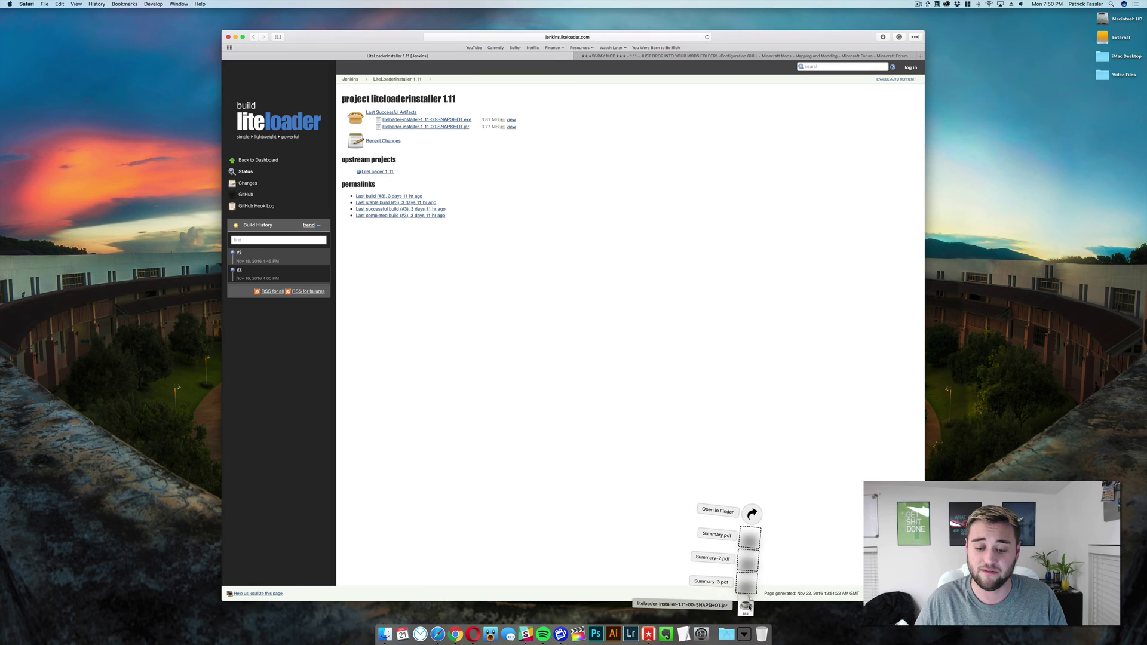
left_click(745, 608)
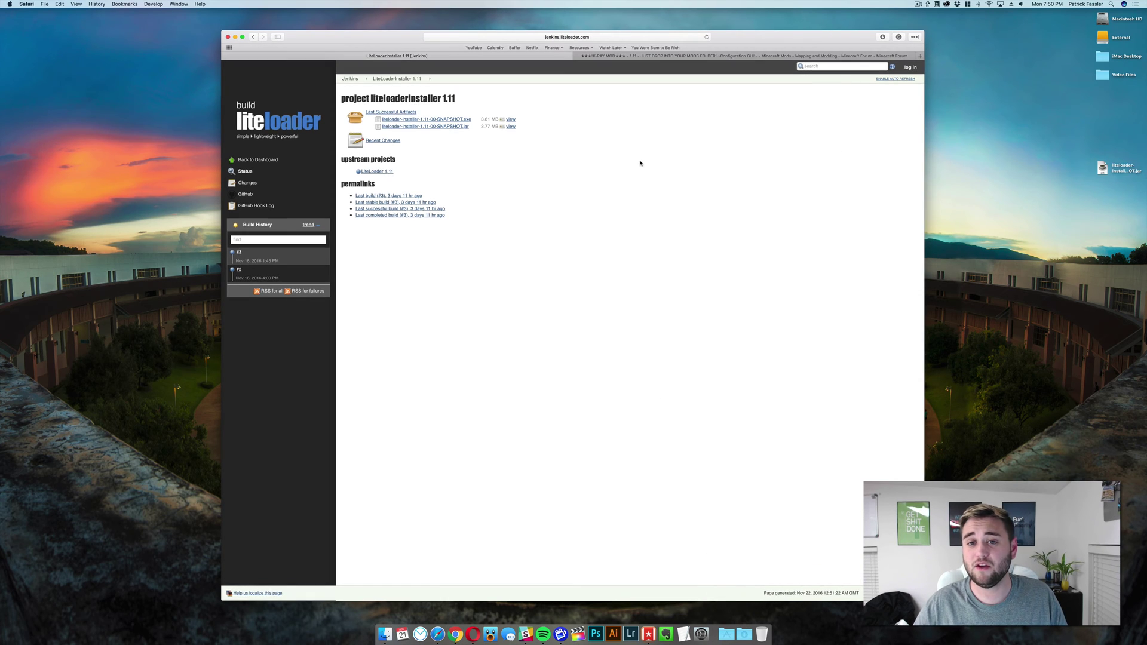
Download the 1.11 X-Ray mod from its Minecraft Forum thread, skip the adf.ly ad and close the leftover ad pages
key("ctrl+Tab")
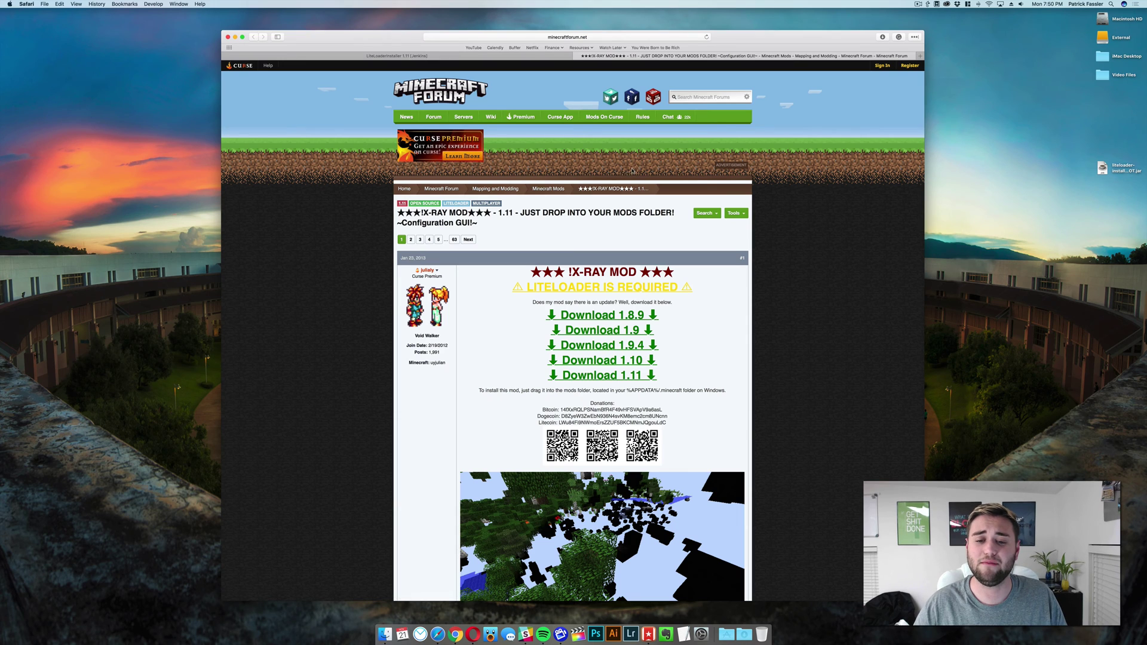
scroll(531, 362, "down", 3)
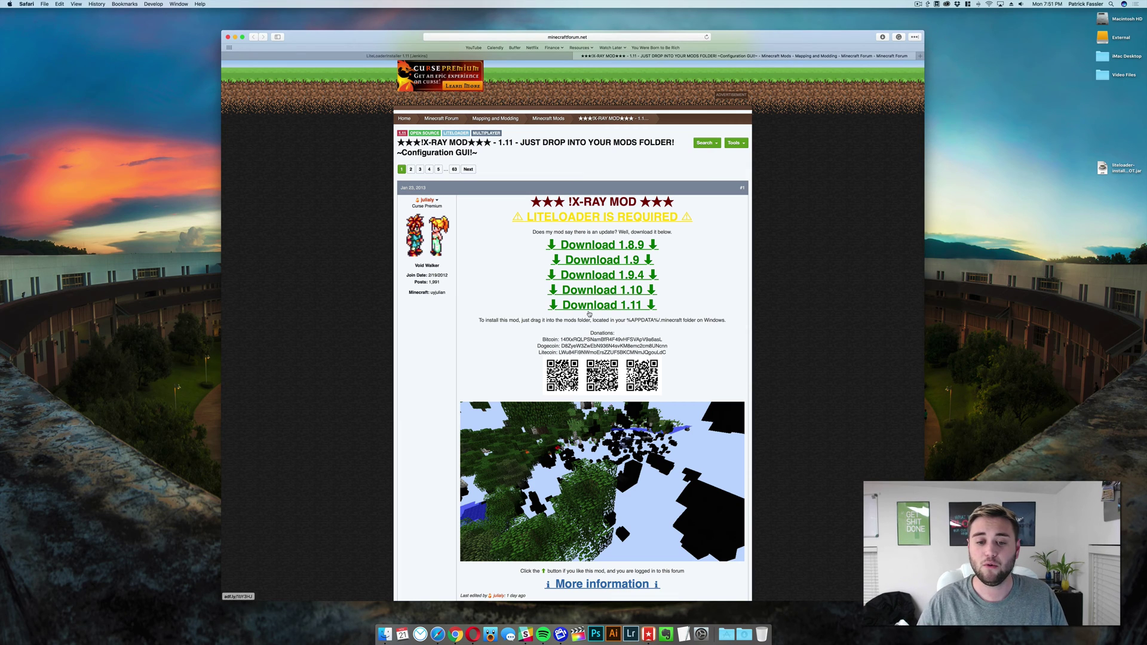
left_click(592, 306)
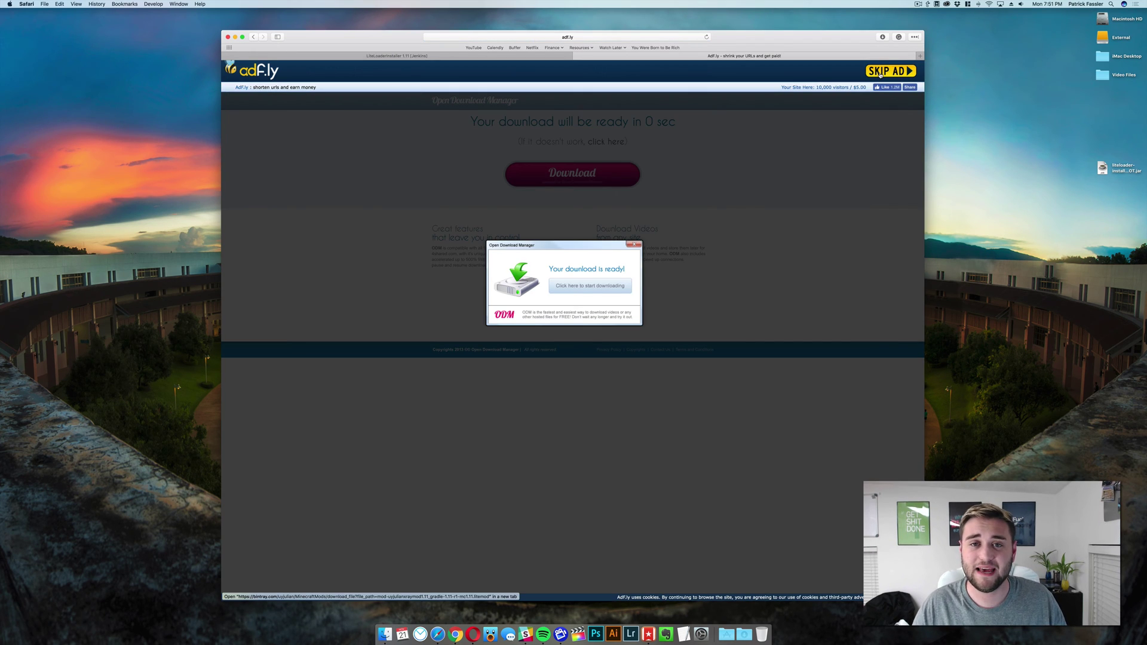
left_click(879, 73, "super")
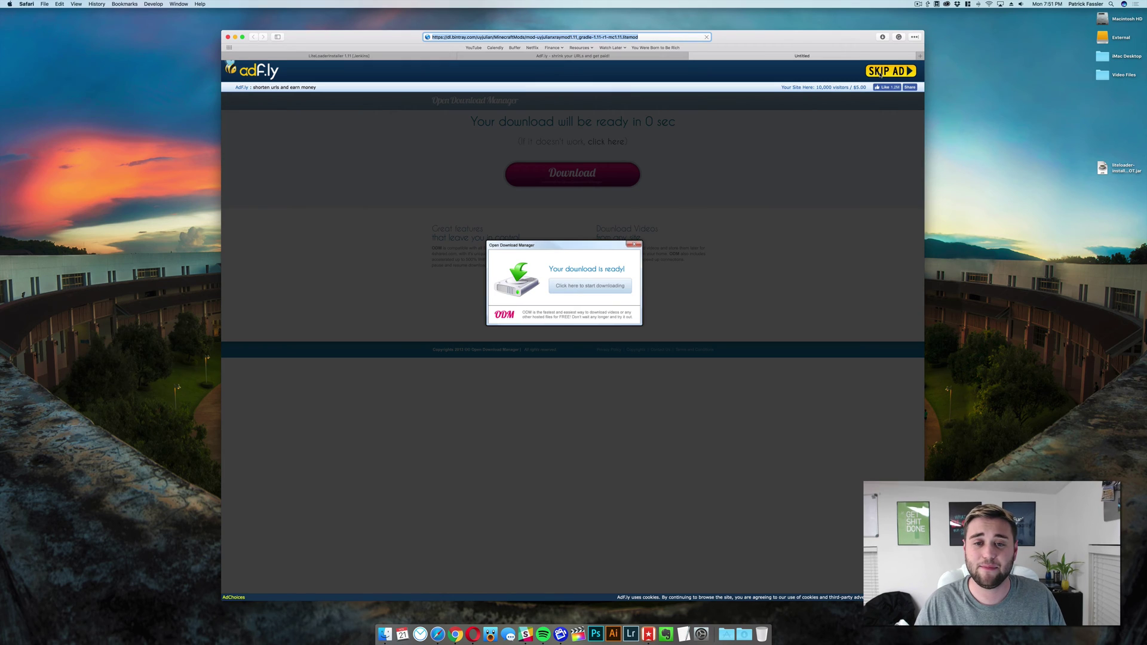
key("super+w")
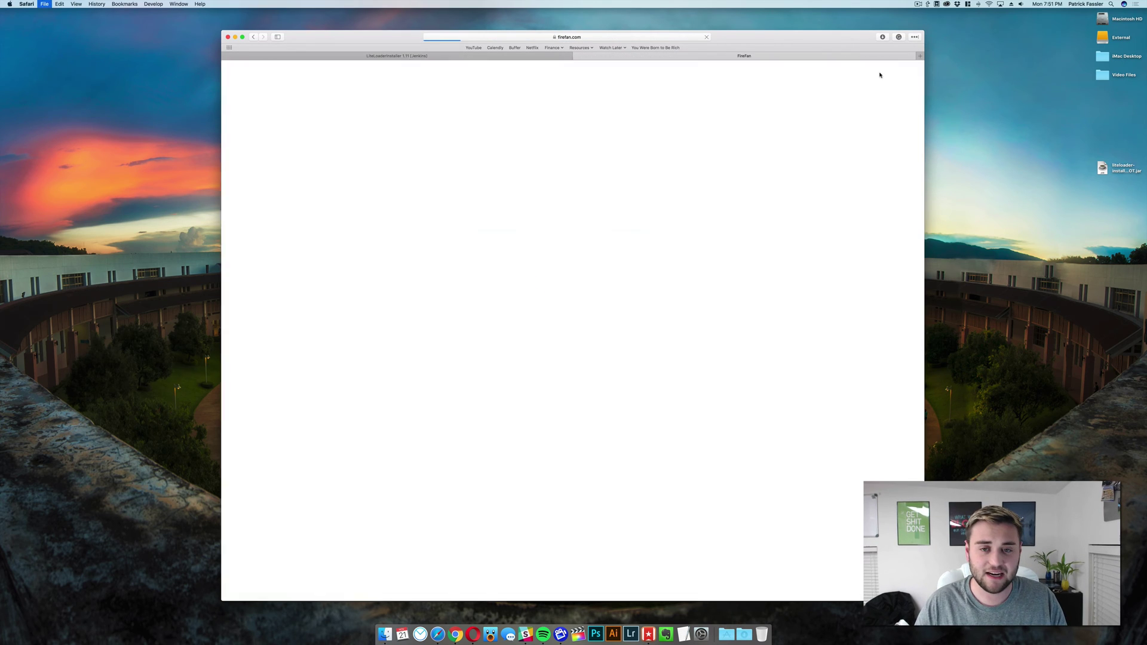
key("super+w")
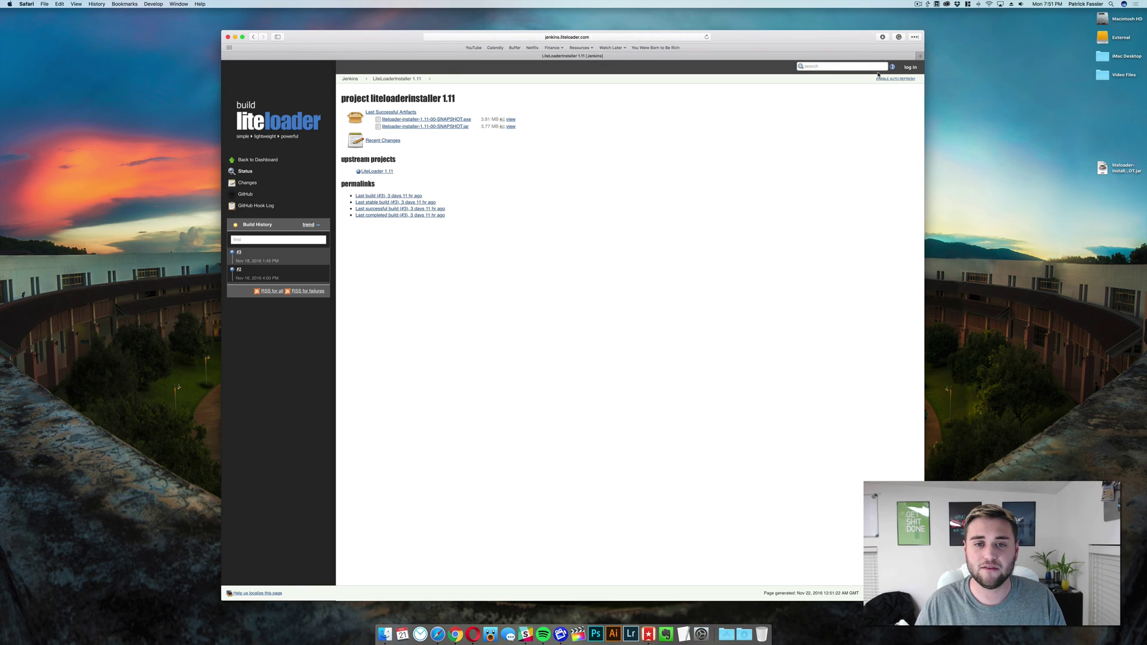
Move the downloaded X-Ray litemod file from Downloads to the desktop and quit the browser
left_click(743, 633)
left_click_drag(746, 611, 1080, 259)
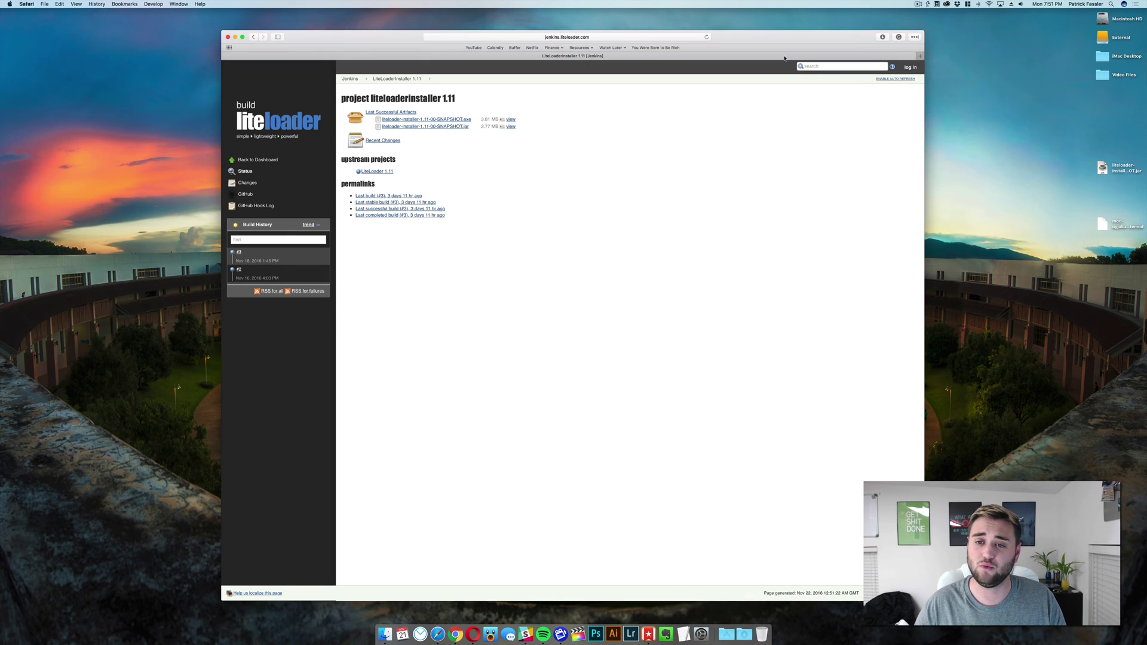
key("super+q")
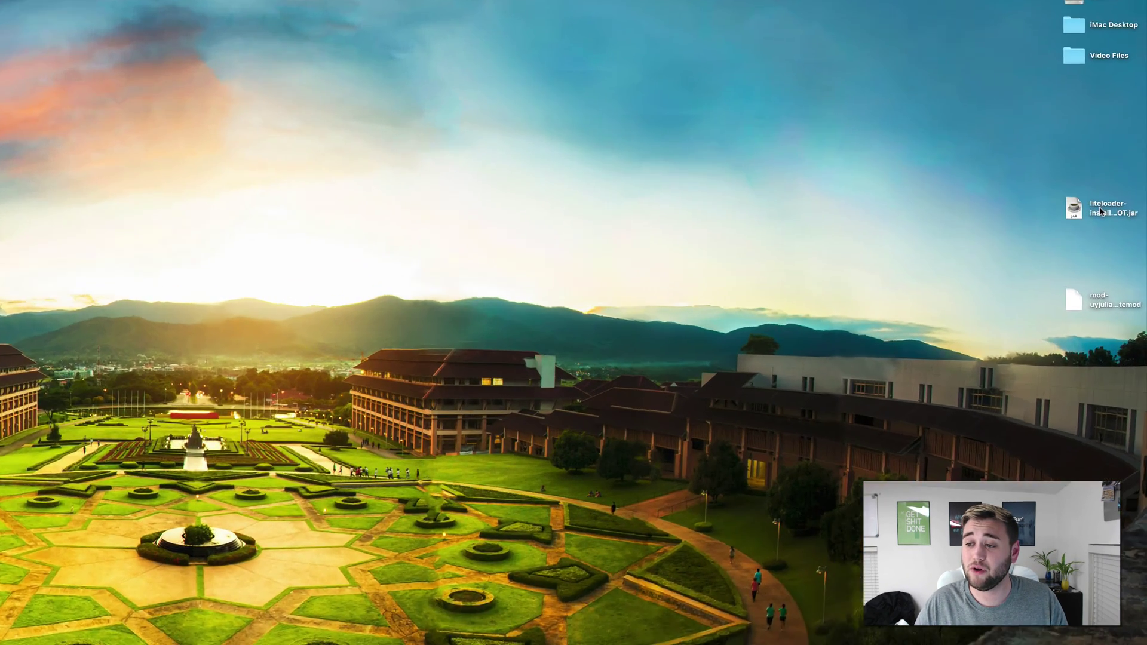
Try to open the LiteLoader installer jar from the desktop and dismiss the alert
left_click(1104, 168)
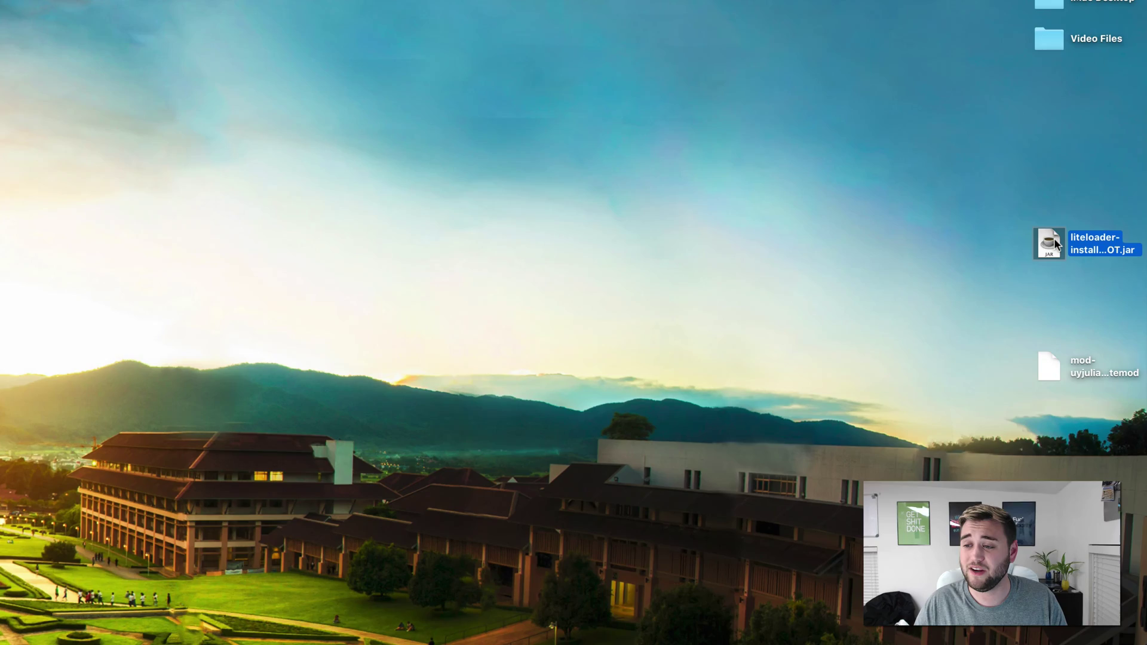
double_click(1050, 244)
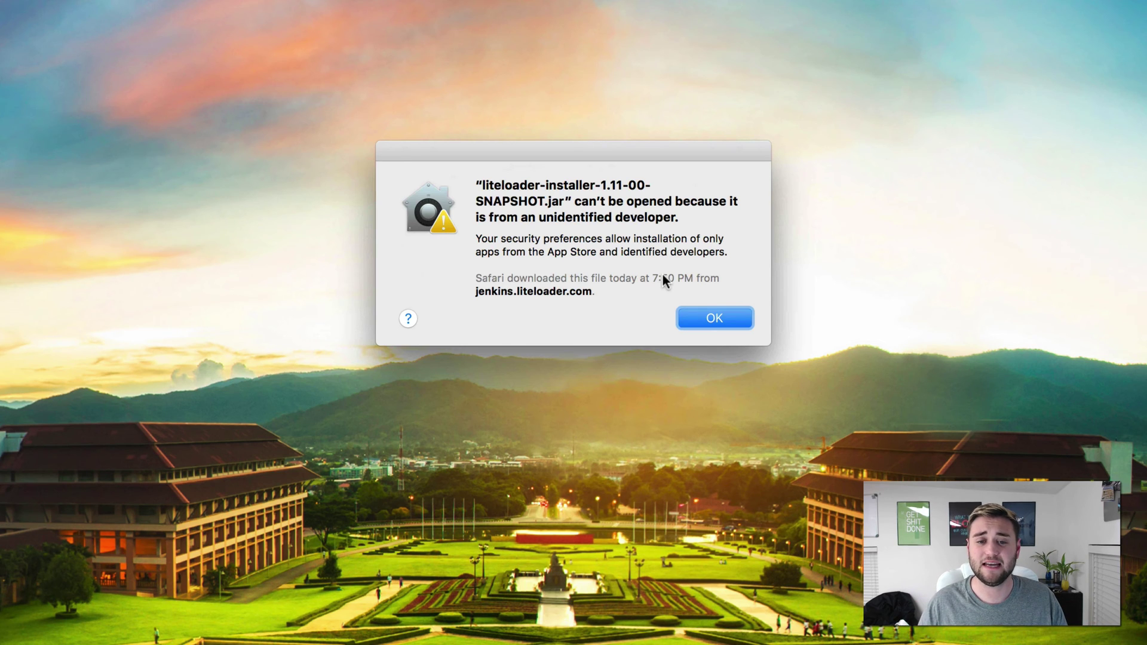
left_click(712, 317)
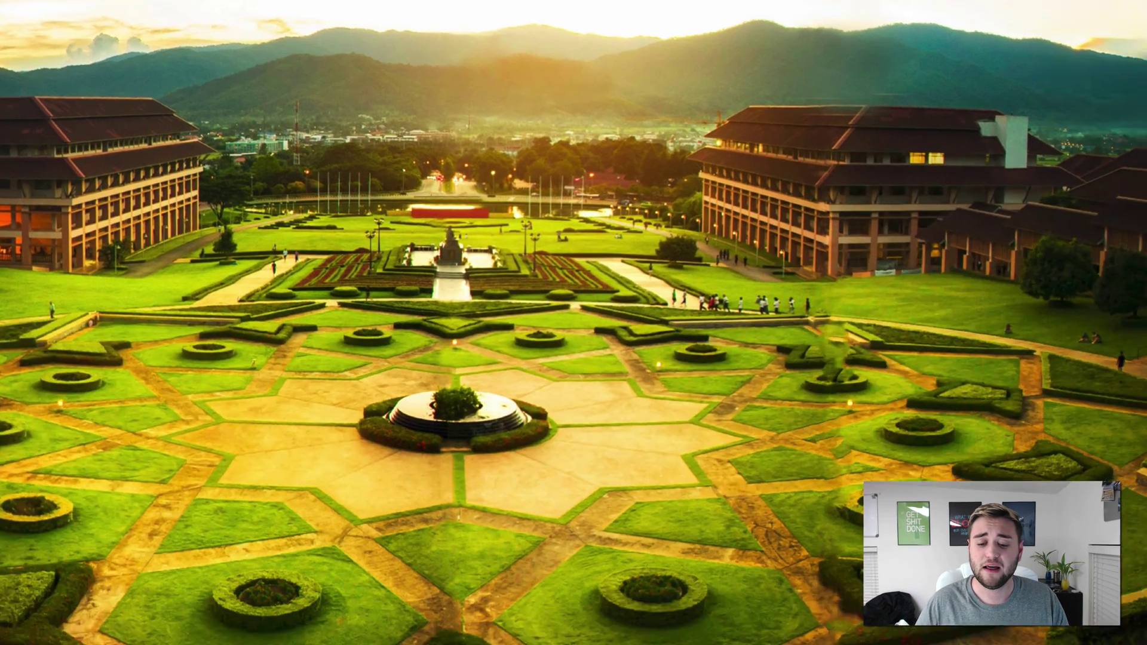
Allow the blocked jar in Security & Privacy, open it, and install LiteLoader extending 1.11 as the new profile LiteLoader 1.11
left_click(647, 615)
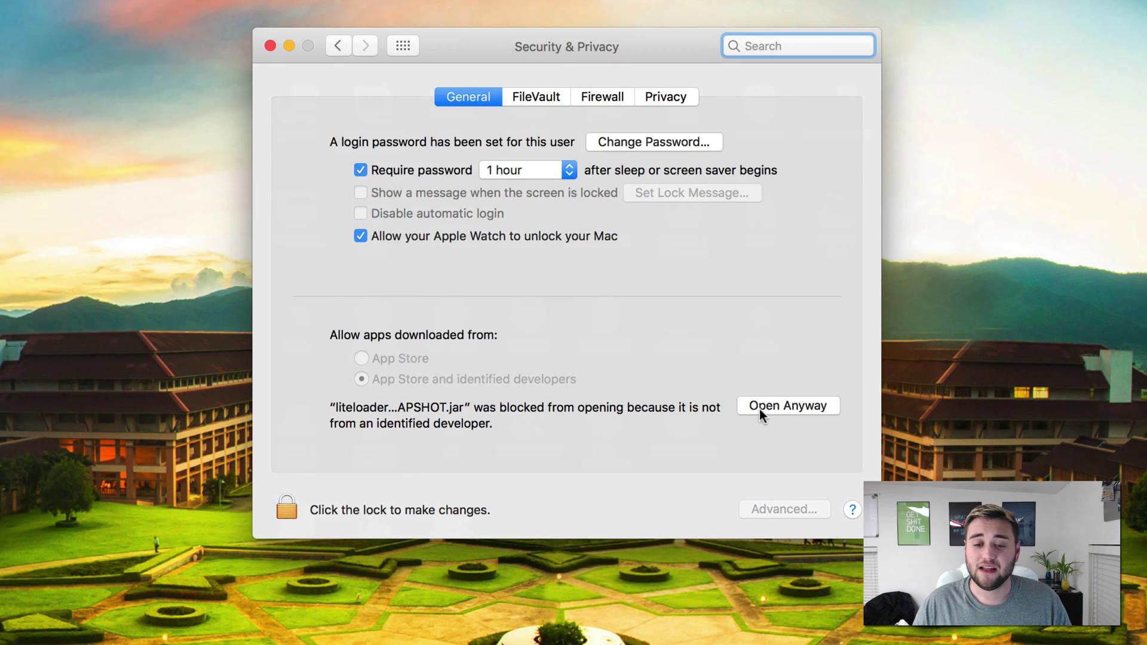
left_click(758, 408)
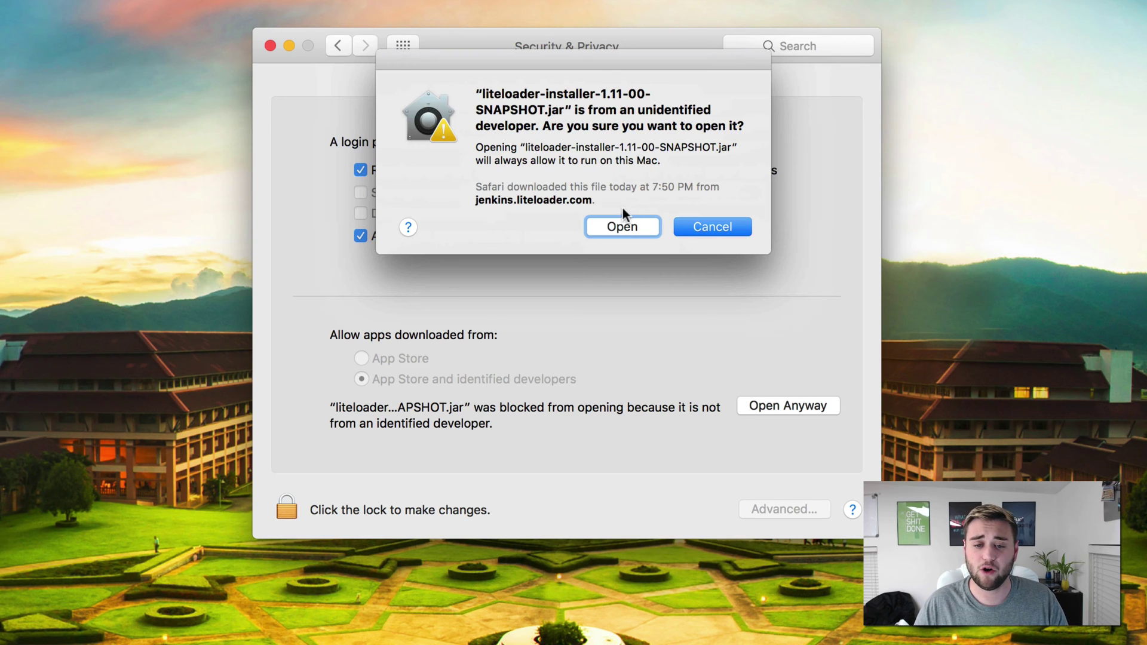
left_click(620, 226)
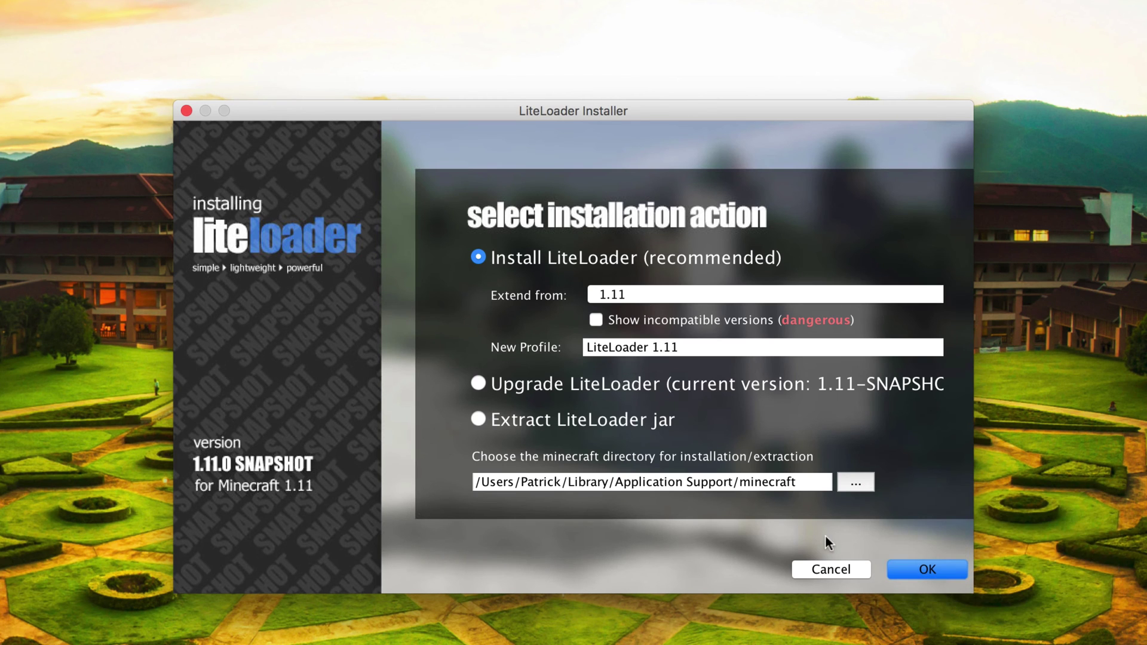
left_click(931, 570)
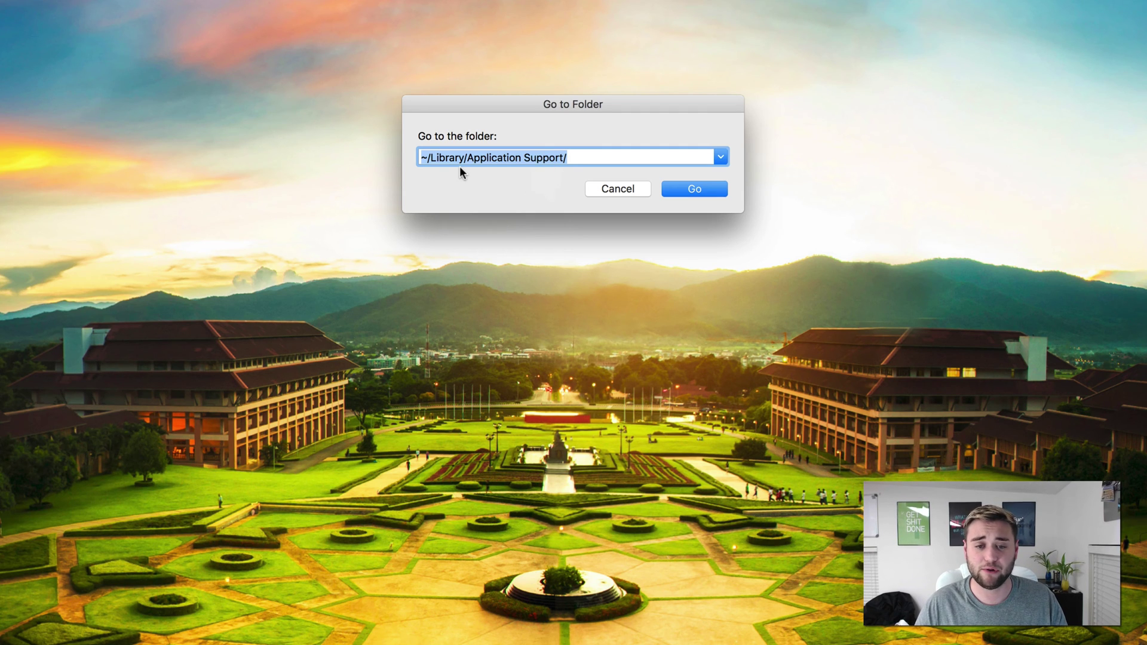
Go to the folder ~/Library/Application Support/ in Finder and open the minecraft folder inside it
left_click(427, 157)
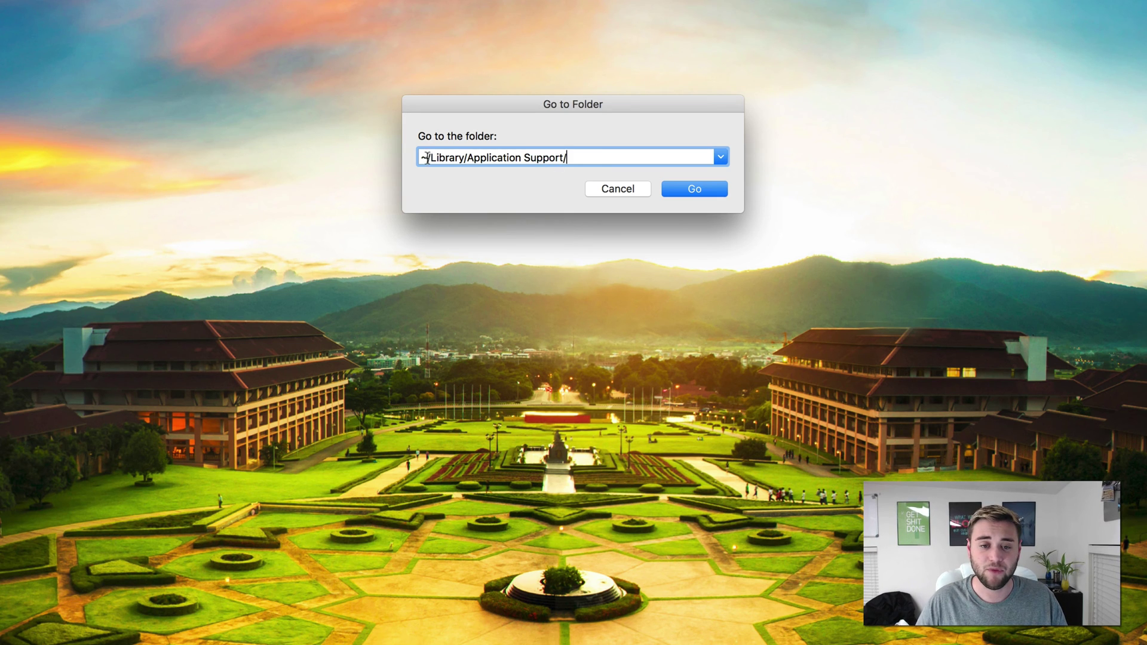
left_click_drag(427, 157, 416, 158)
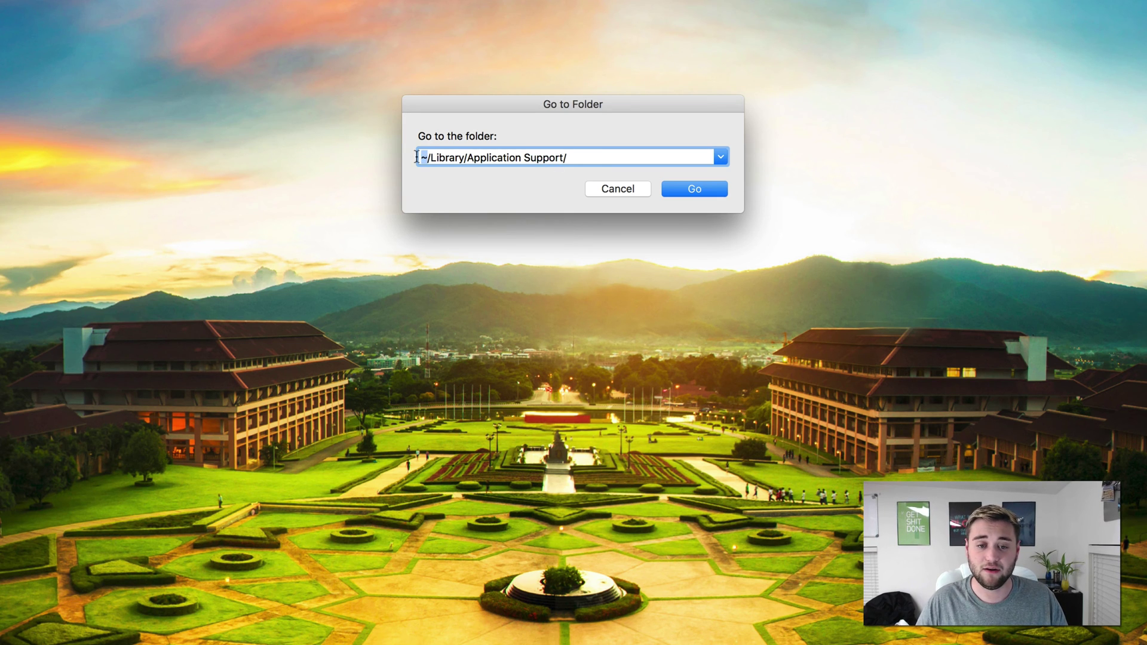
left_click(683, 187)
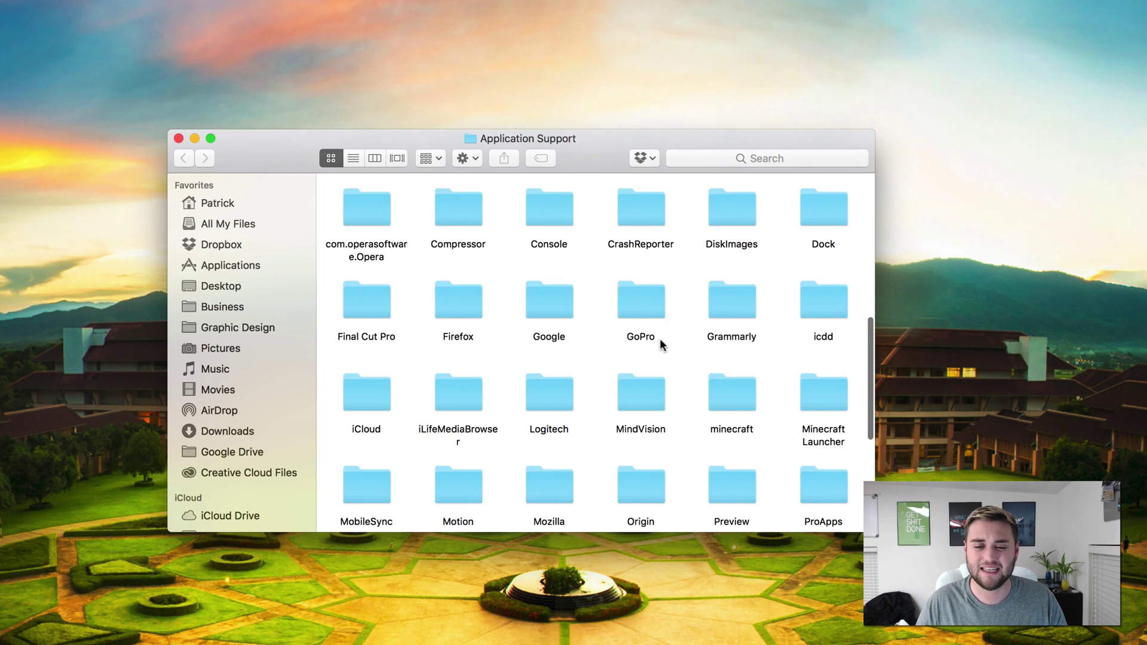
scroll(659, 344, "down", 1)
double_click(744, 360)
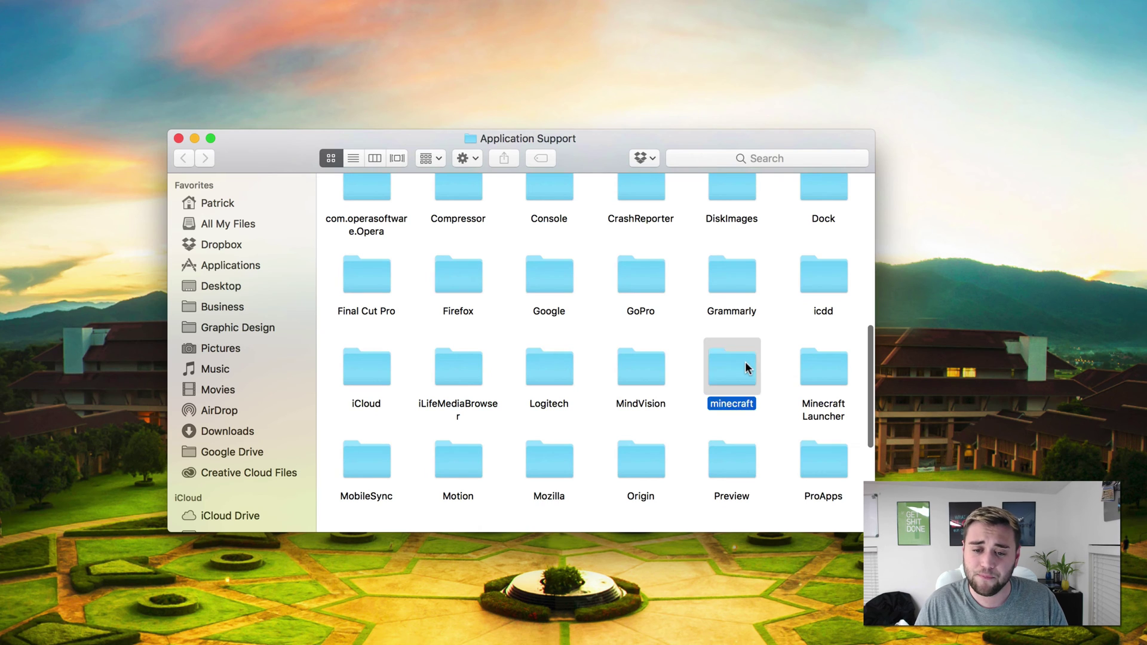
Delete the existing mods folder from the minecraft folder
scroll(519, 285, "up", 1)
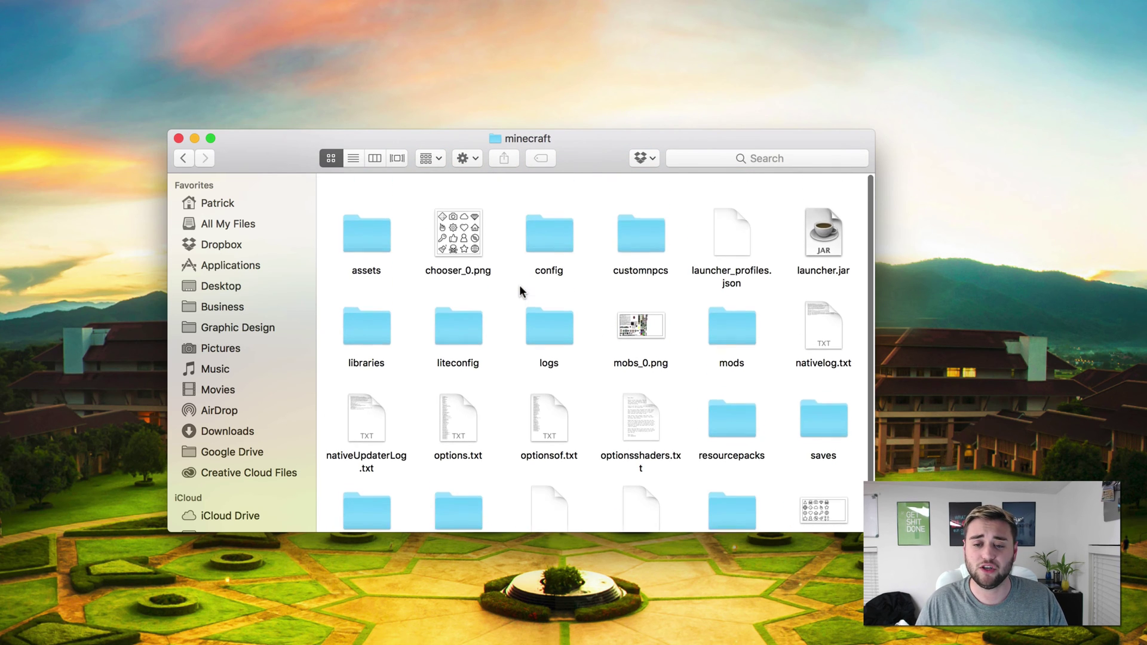
scroll(518, 285, "down", 1)
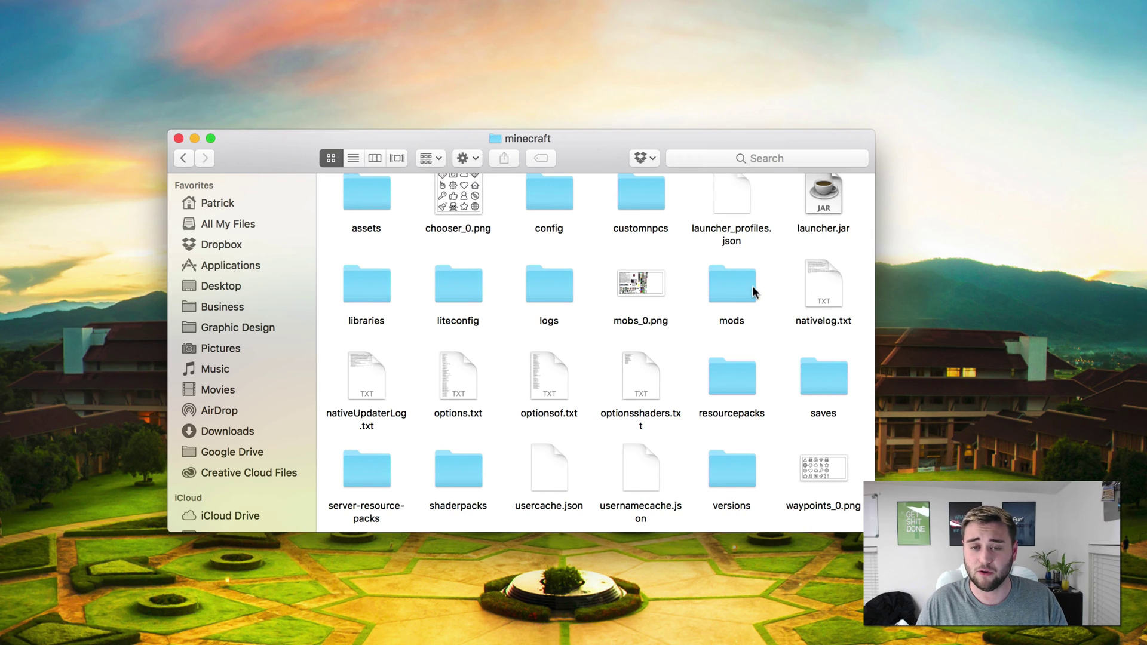
left_click(727, 287)
key("super+BackSpace")
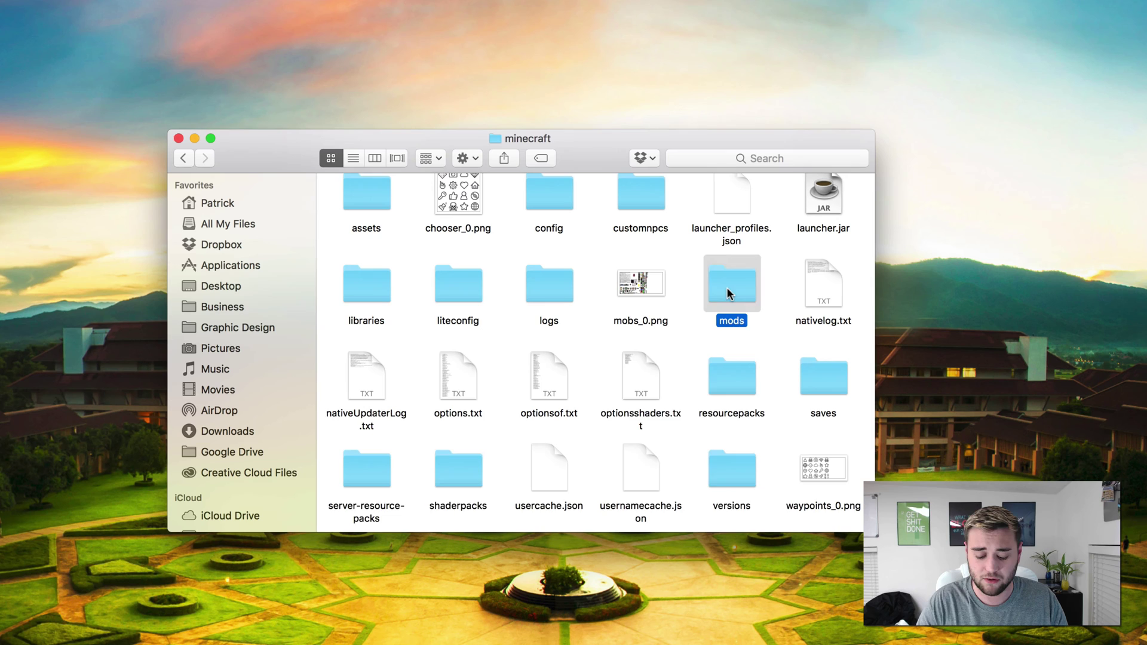
Create a new folder named mods in the minecraft folder and move the X-Ray litemod file from the desktop into it
scroll(726, 286, "up", 1)
left_click(791, 471)
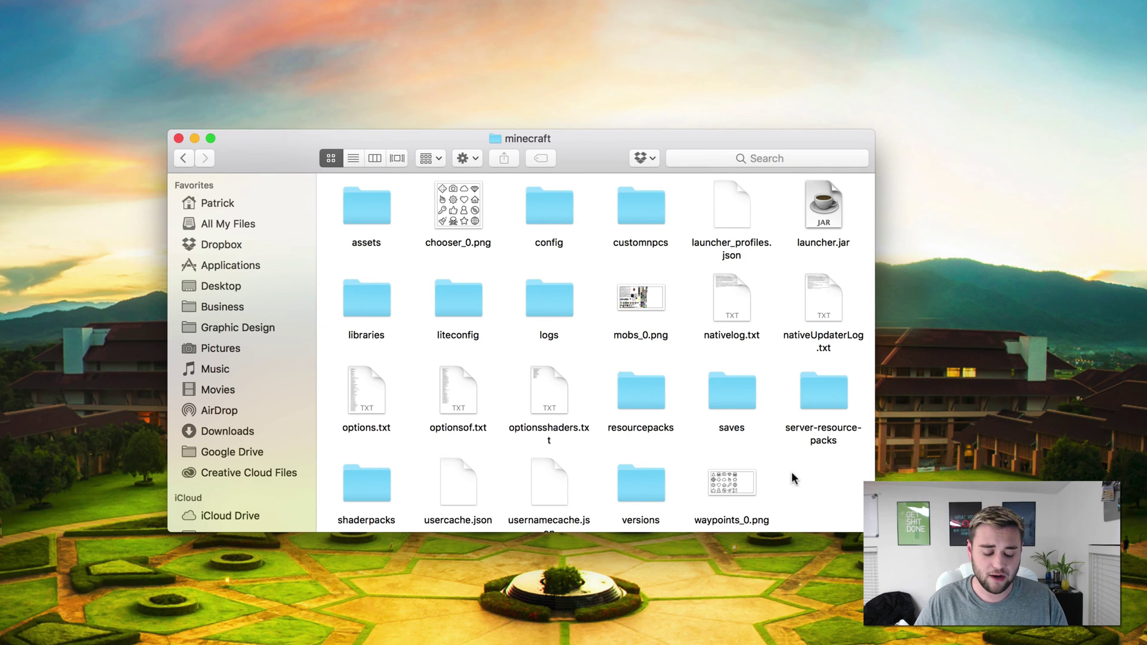
key("super+shift+n")
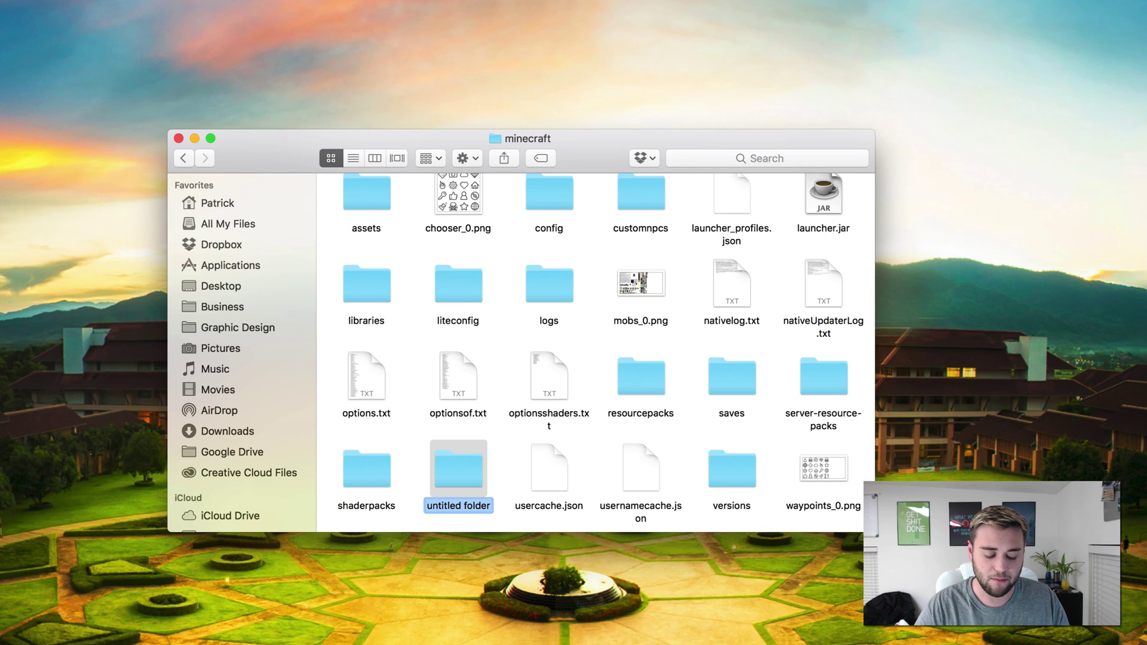
type("mods")
key("Return")
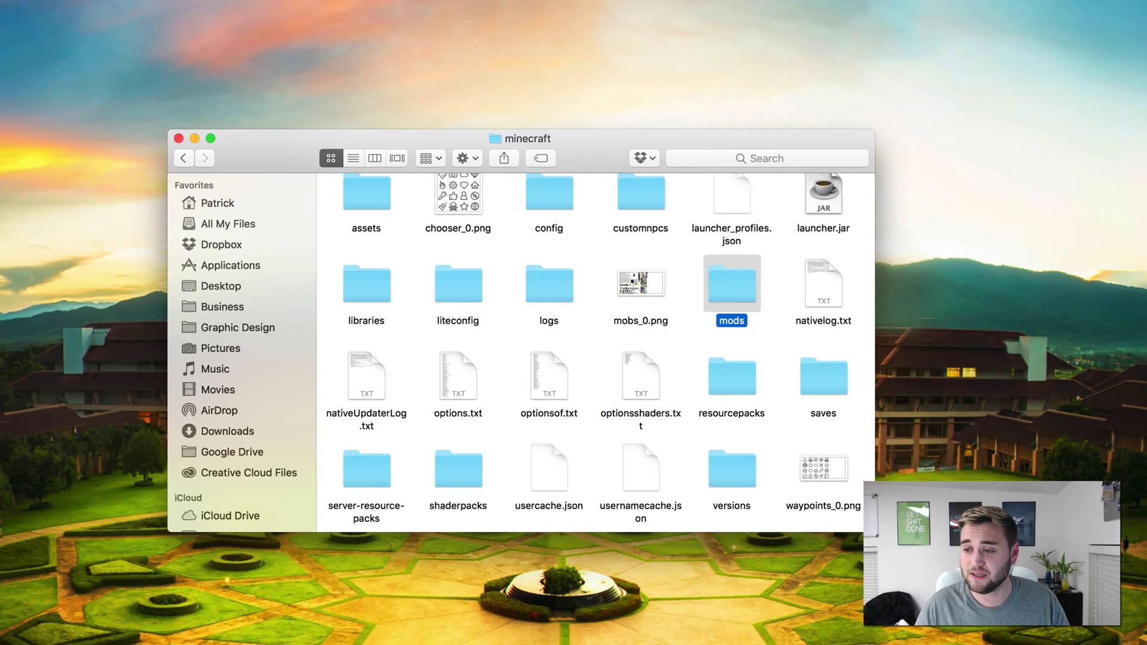
left_click_drag(1140, 359, 738, 286)
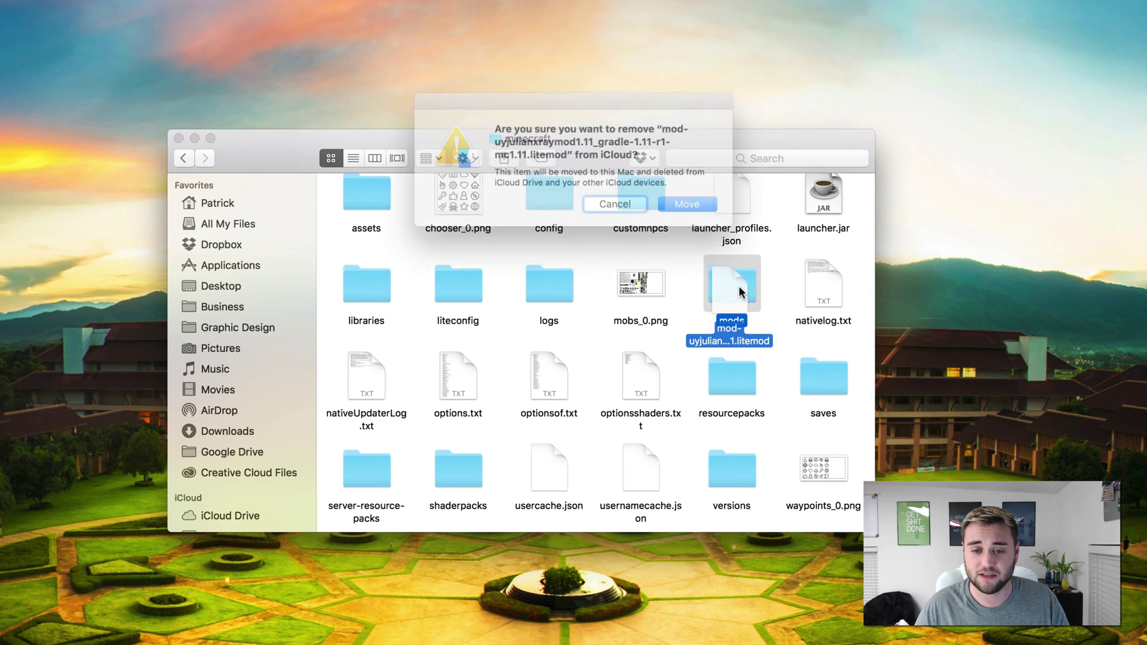
left_click(675, 207)
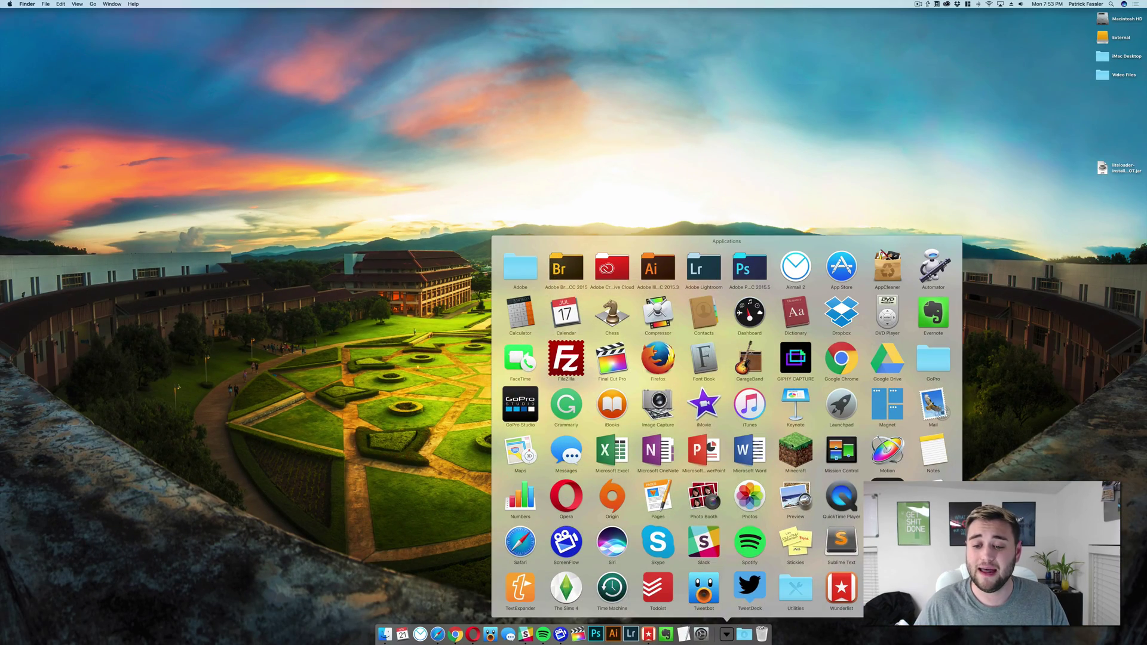
Launch Minecraft and select the LiteLoader 1.11 profile in the launcher
left_click(792, 445)
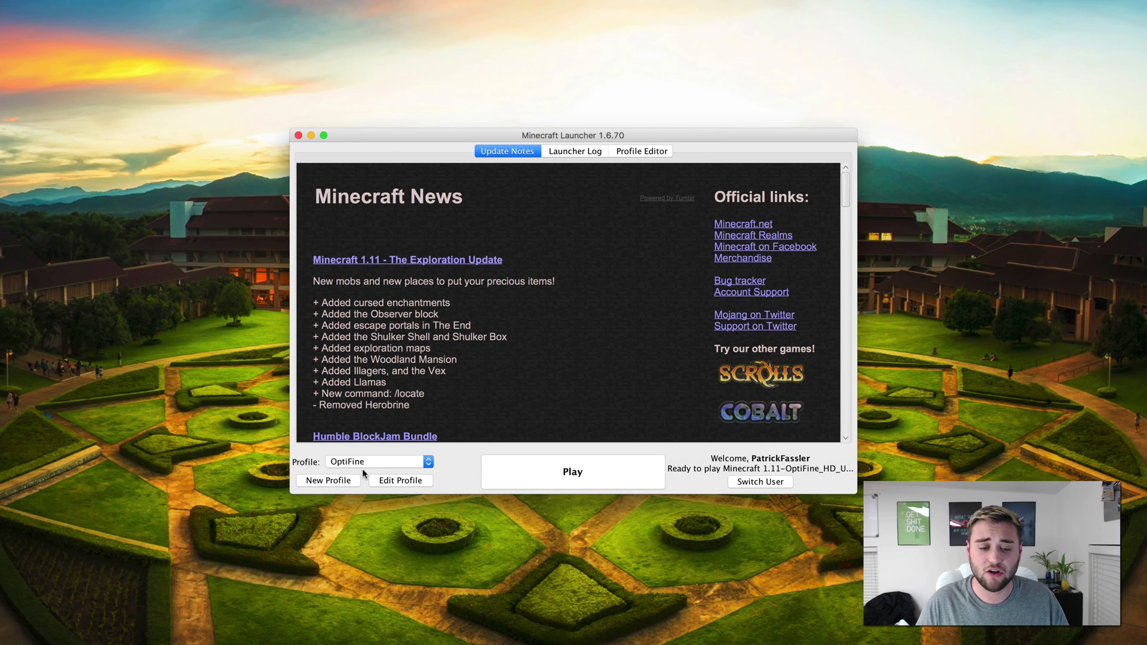
left_click(405, 462)
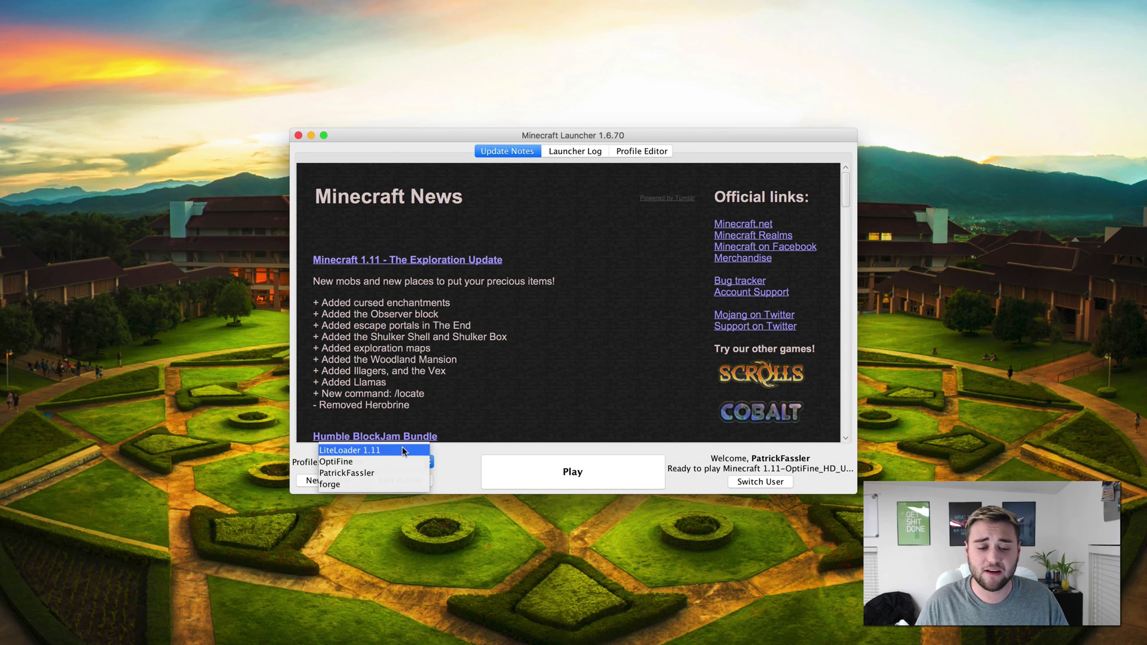
left_click(400, 448)
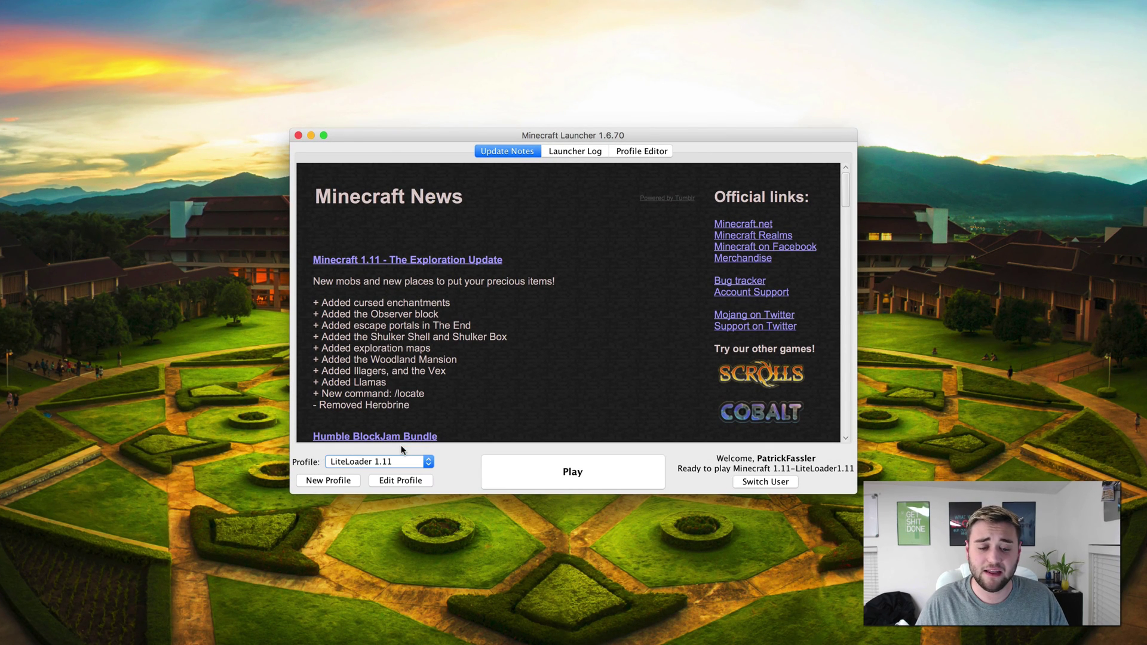
Start the game with the LiteLoader 1.11 profile and check the X-Ray mod's entry in the LiteLoader mod list
left_click(590, 476)
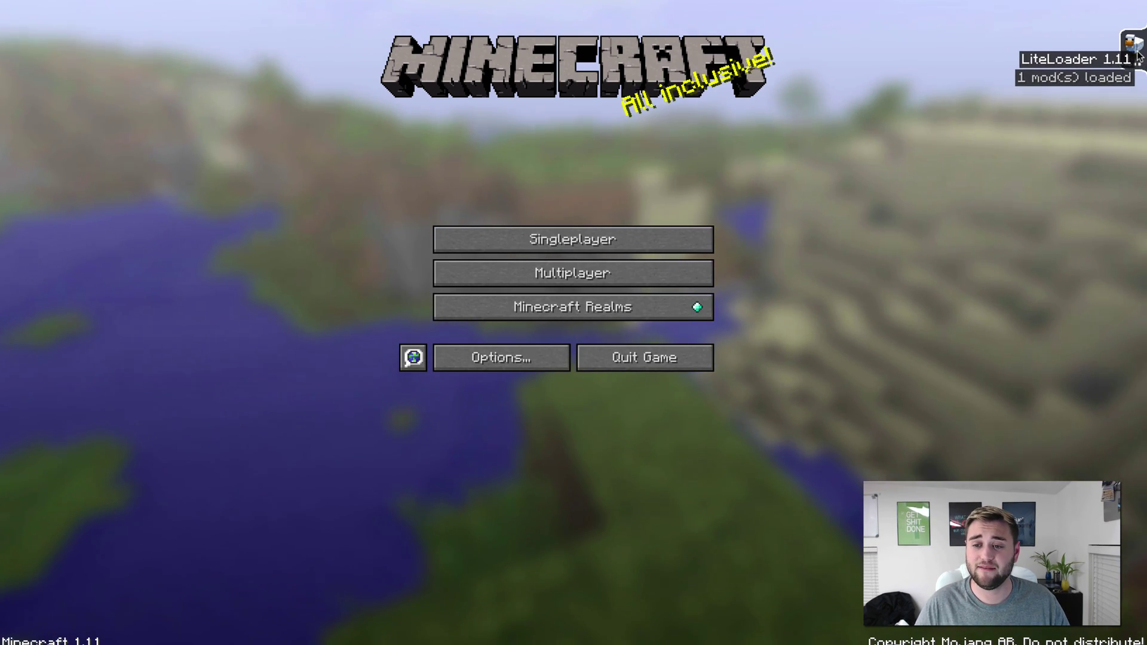
left_click(1138, 57)
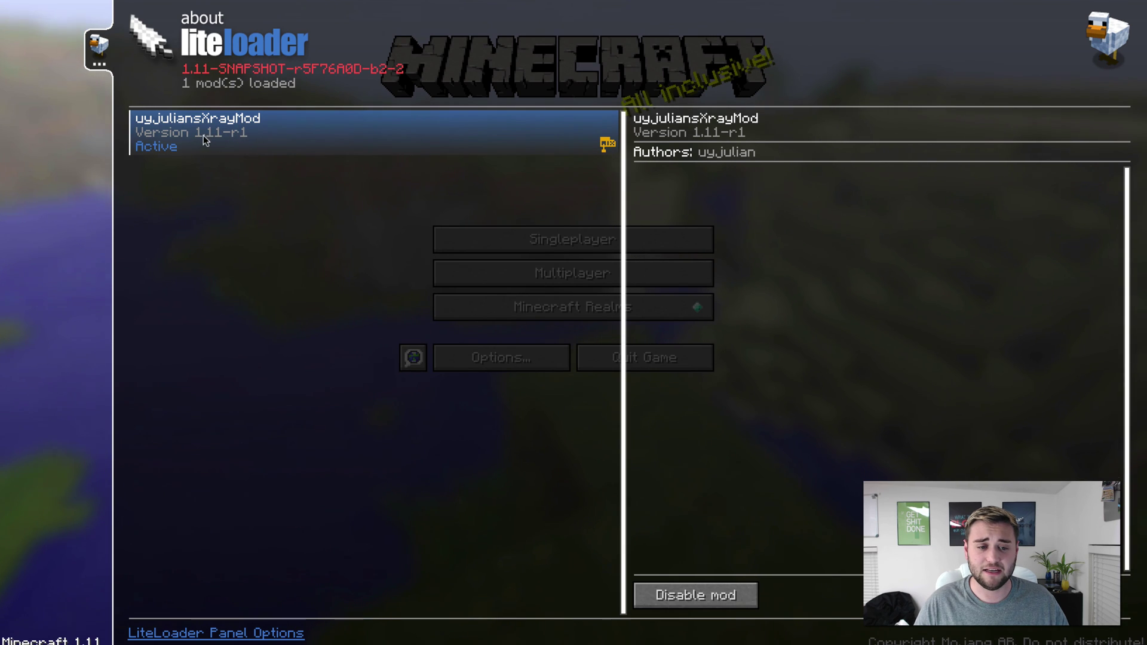
left_click(97, 68)
Load the singleplayer world "A Hole in the New World", then save it and quit to the title screen
left_click(564, 239)
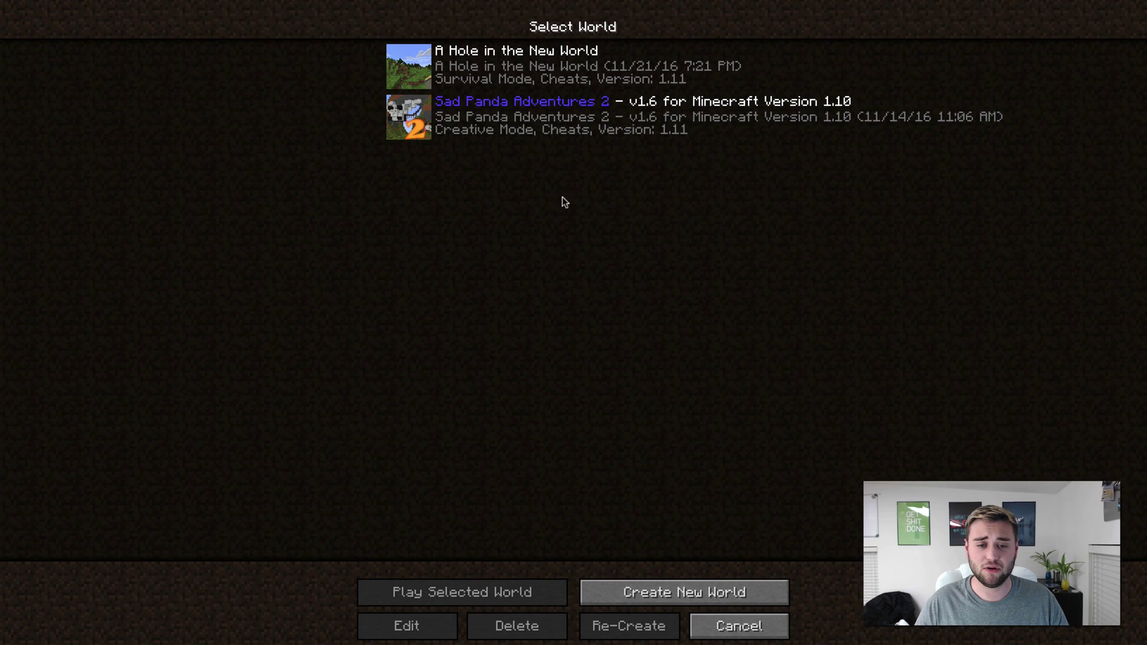
double_click(519, 57)
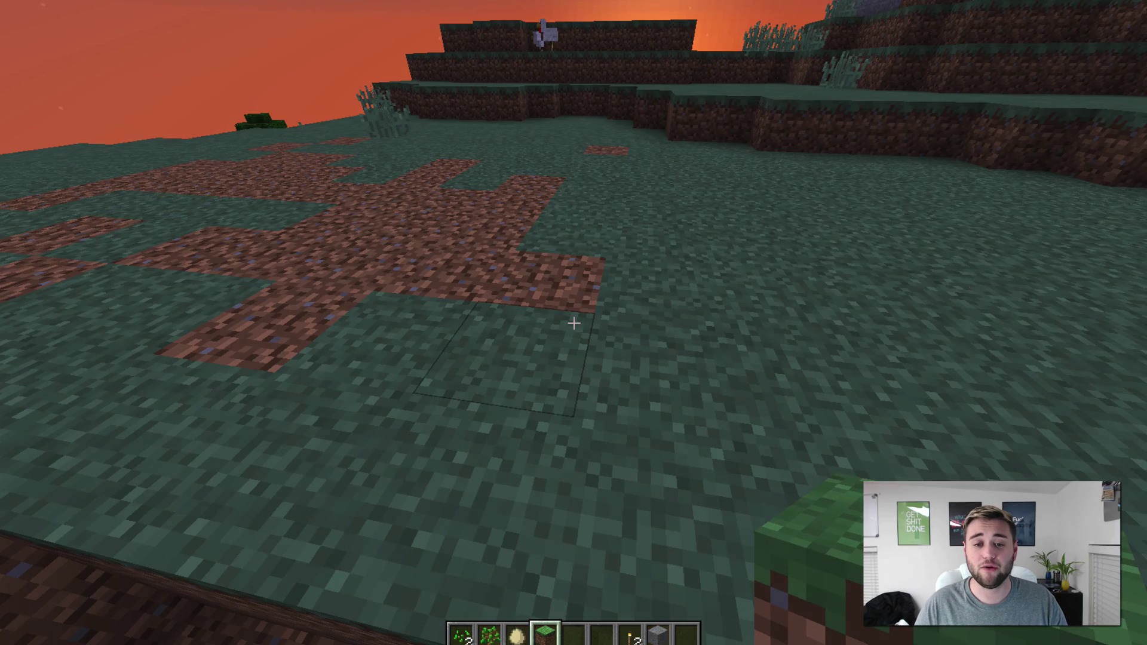
key("Escape")
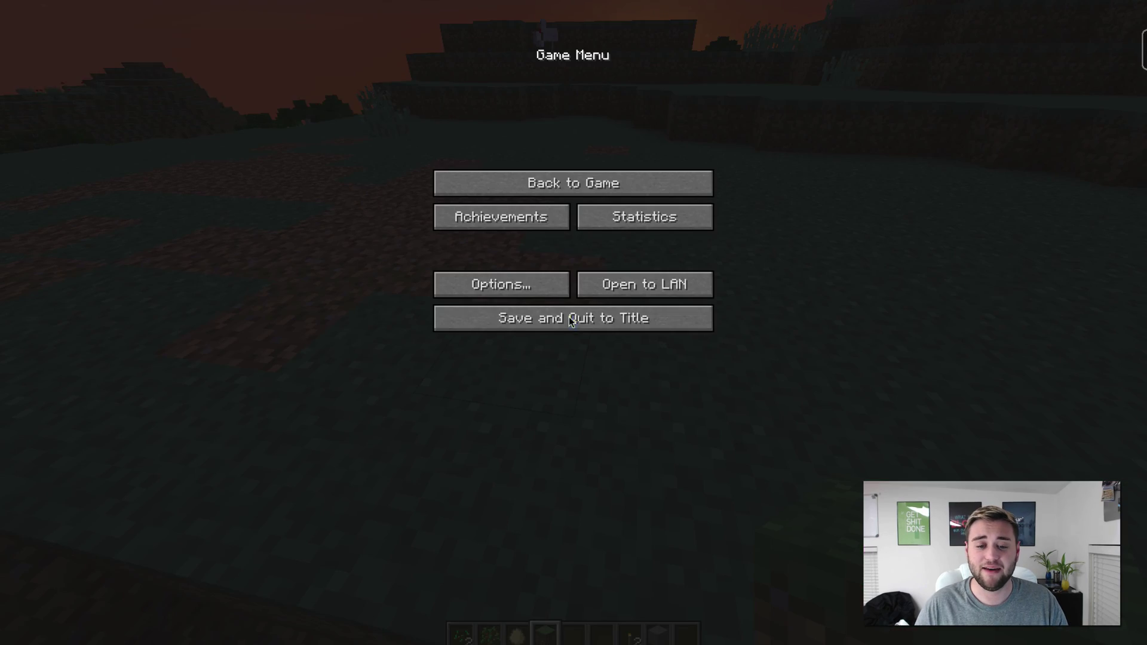
left_click(569, 318)
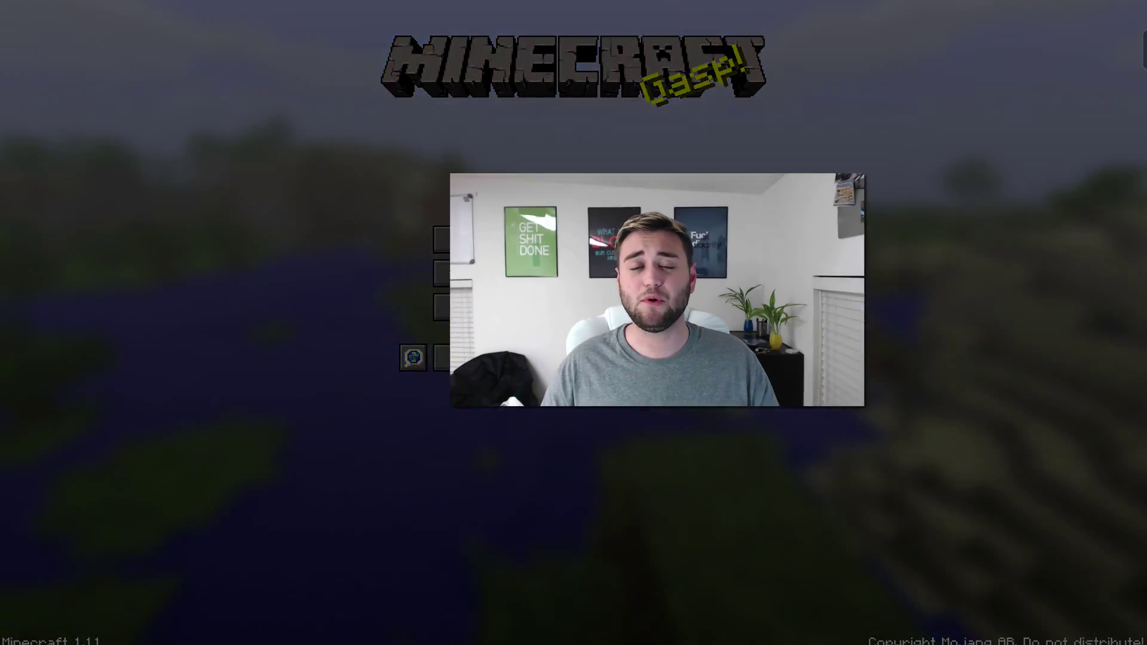